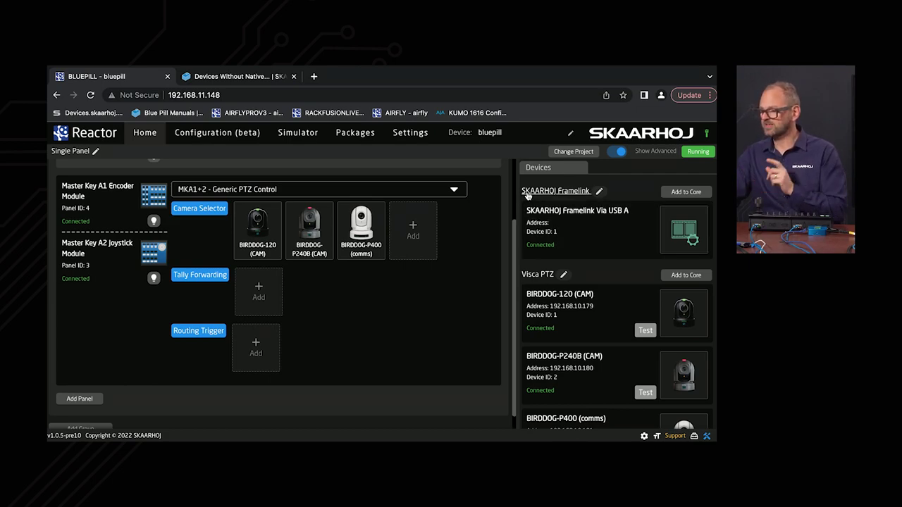
Inspect the core-skaarhoj-framelink package details and look through the packages available for installation
left_click(355, 133)
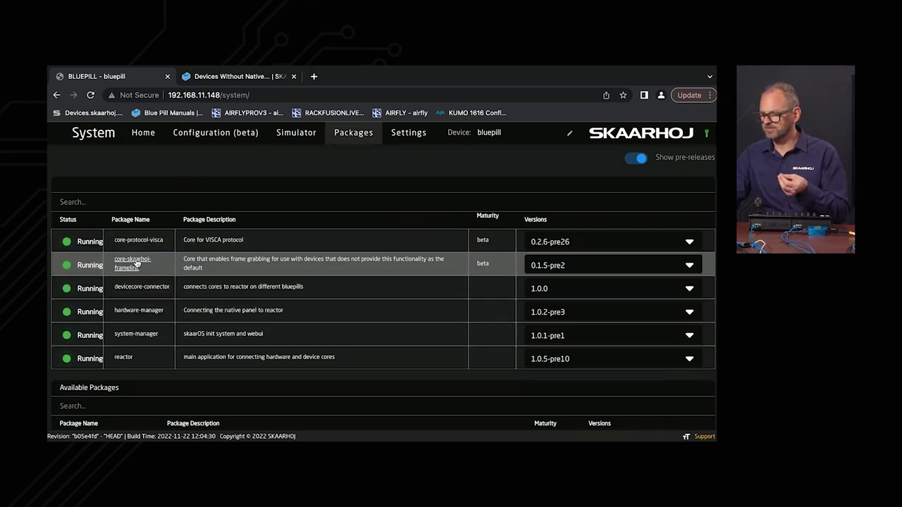
left_click(136, 264)
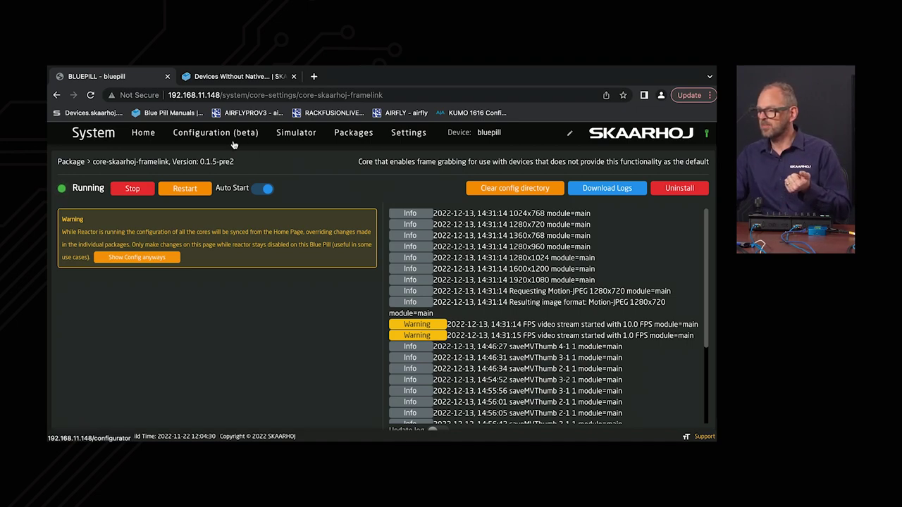
left_click(347, 134)
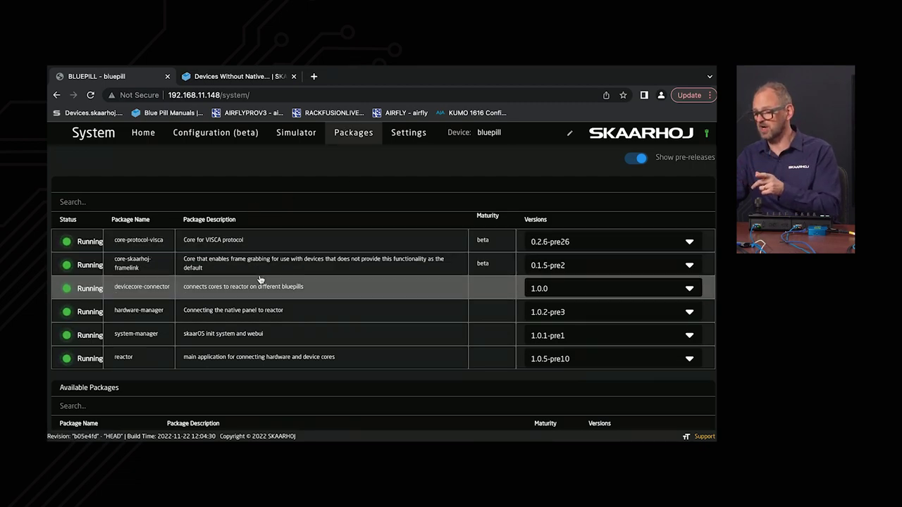
scroll(262, 351, "down", 3)
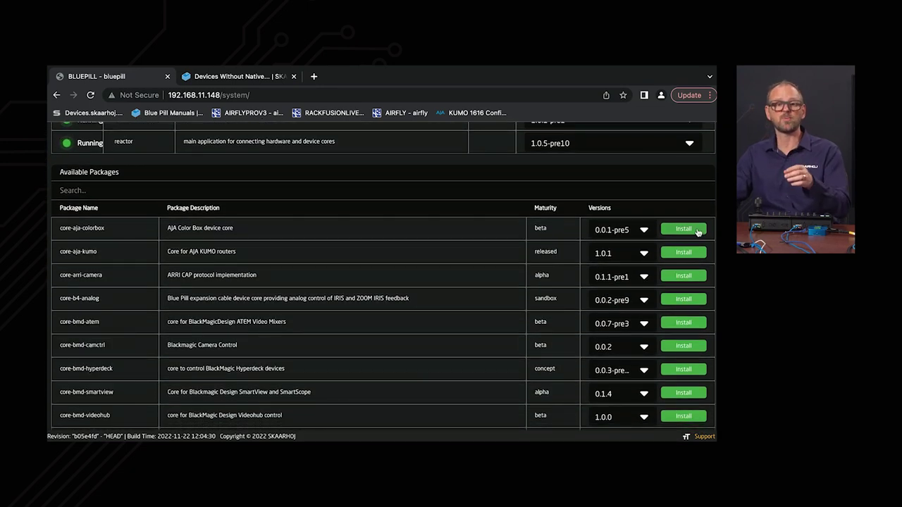
scroll(418, 272, "up", 3)
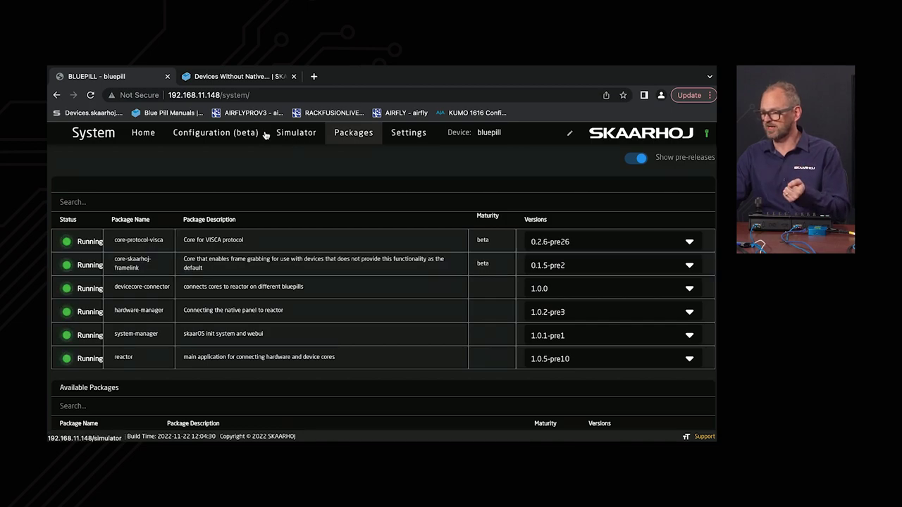
Return to the home page and check the SKAARHOJ Framelink Via USB A device's settings and model options without changing them
left_click(146, 136)
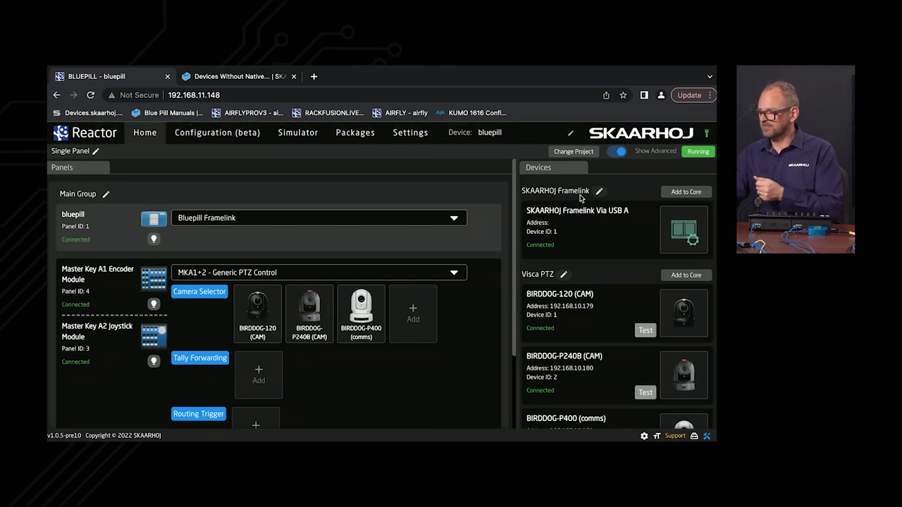
scroll(619, 255, "down", 2)
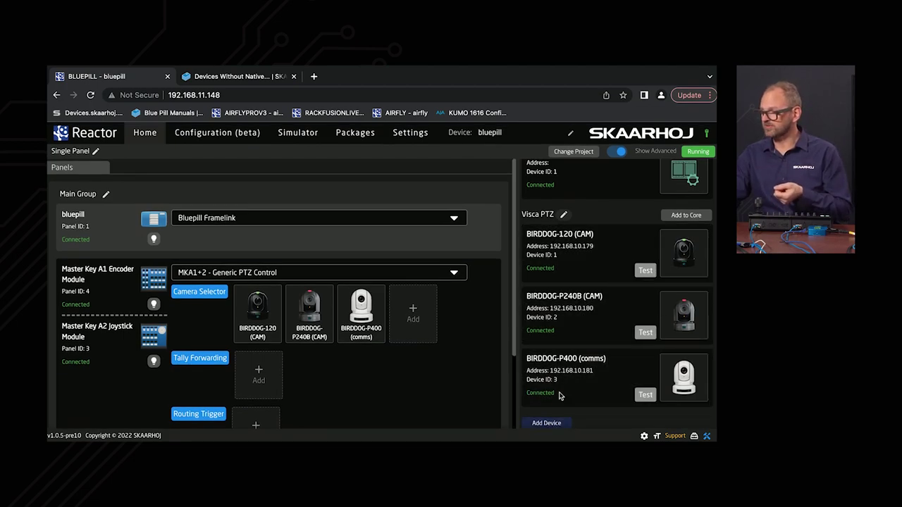
scroll(561, 396, "up", 2)
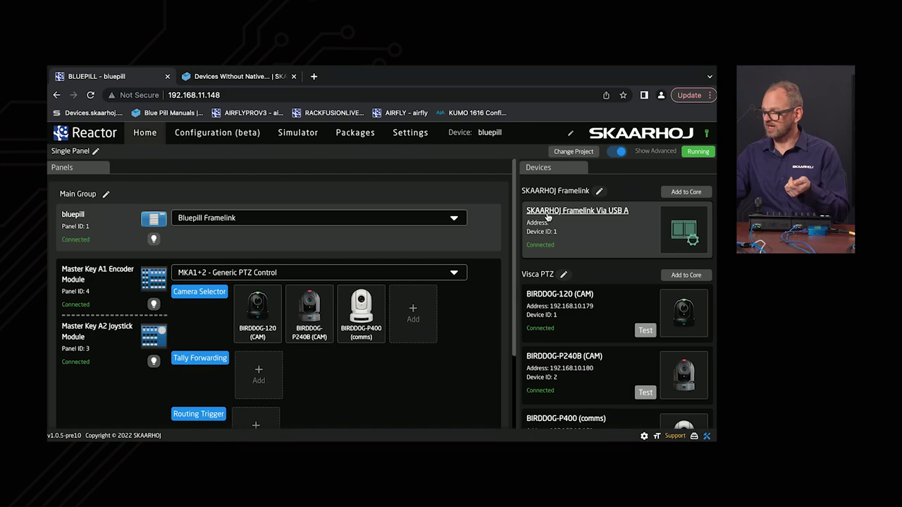
left_click(548, 211)
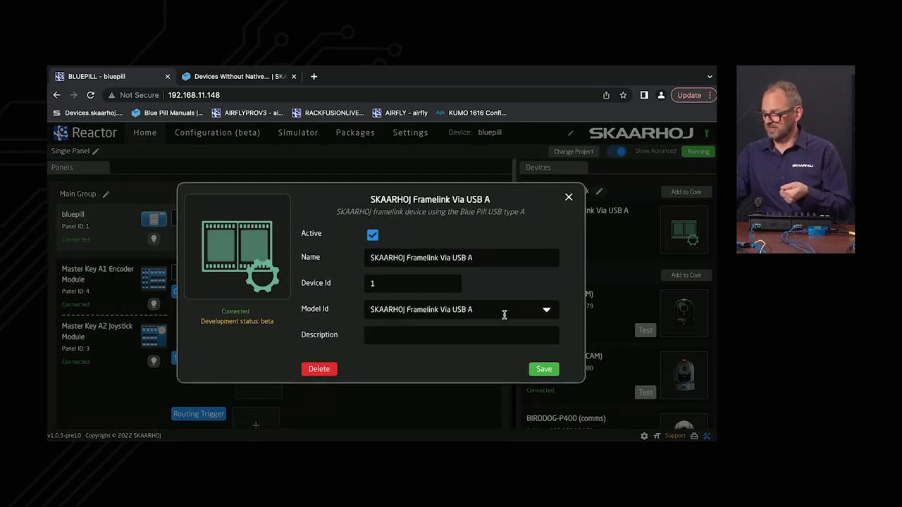
left_click(545, 312)
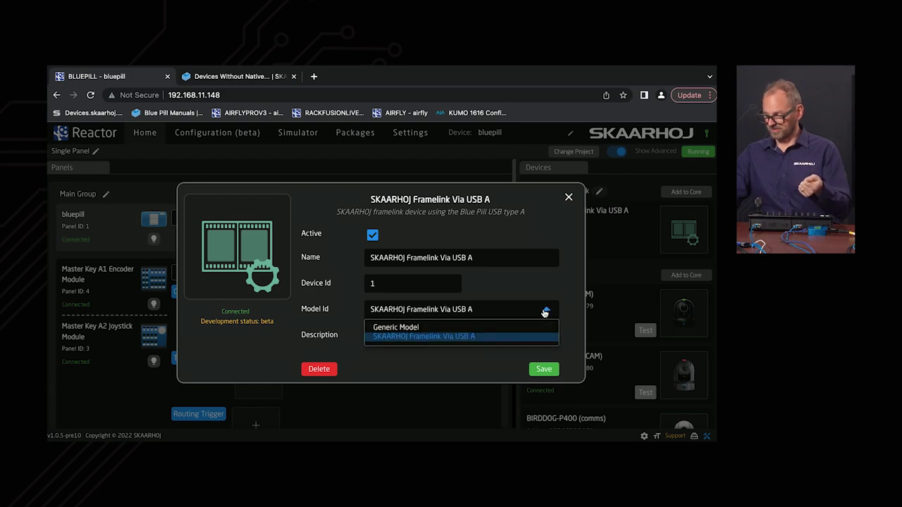
left_click(572, 307)
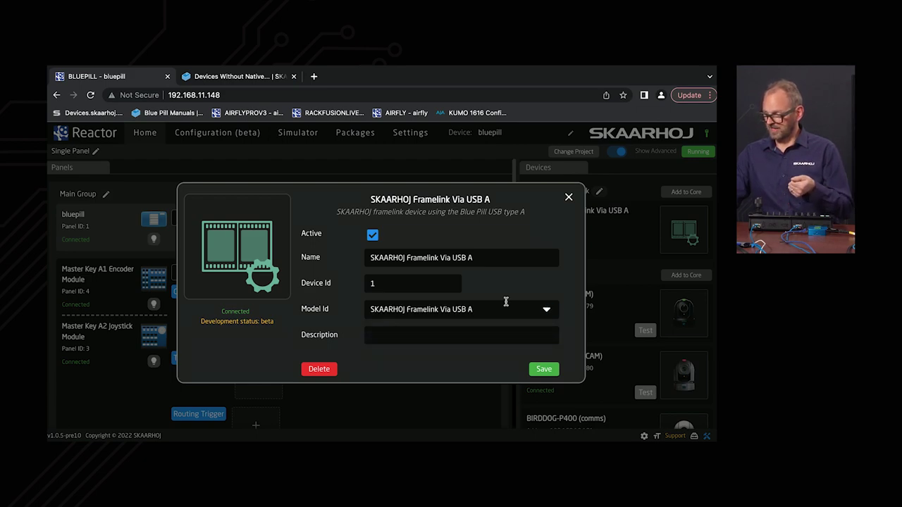
left_click(568, 198)
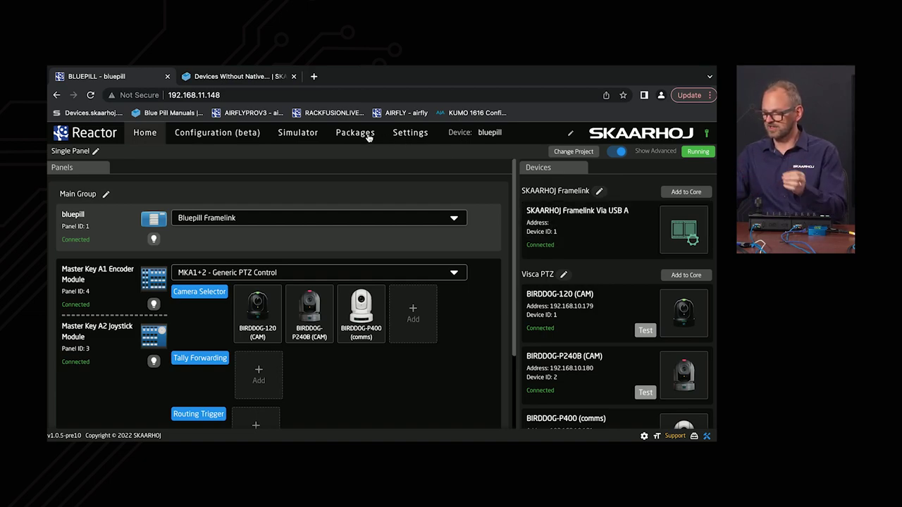
Open the Camera Selector constant set of the Generic PTZ Control panel and examine the cameras' FrameLink Window column
left_click(201, 292)
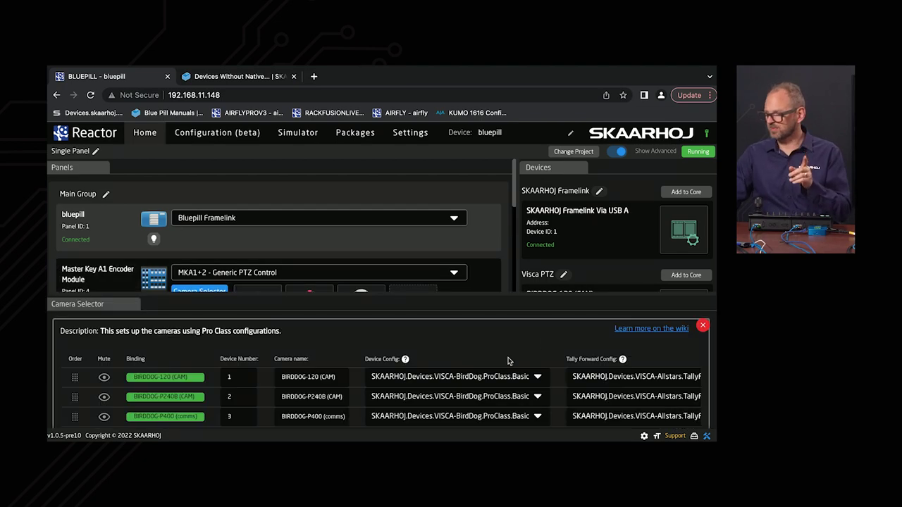
scroll(545, 342, "down", 1)
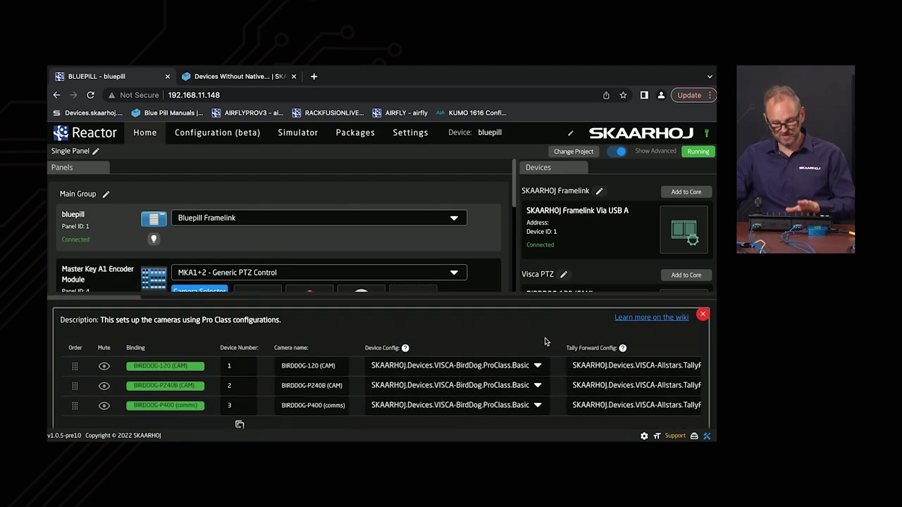
scroll(593, 378, "right", 5)
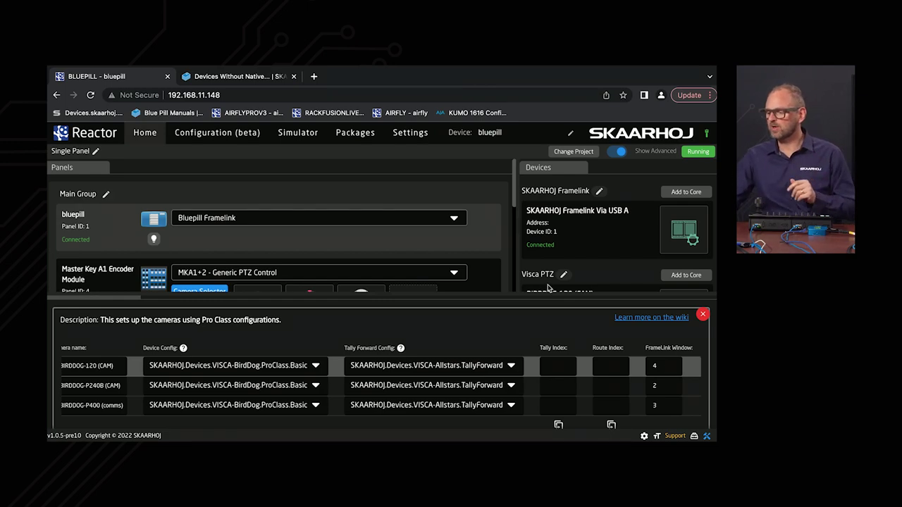
Consult the wiki page on devices without native thumbnail support for the setup steps and the FrameLink Window numbering grids
left_click(234, 77)
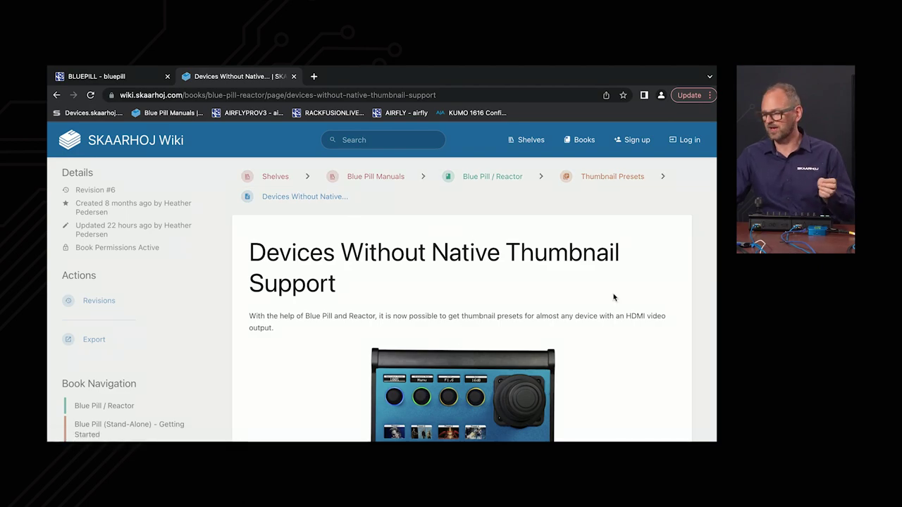
scroll(615, 299, "down", 3)
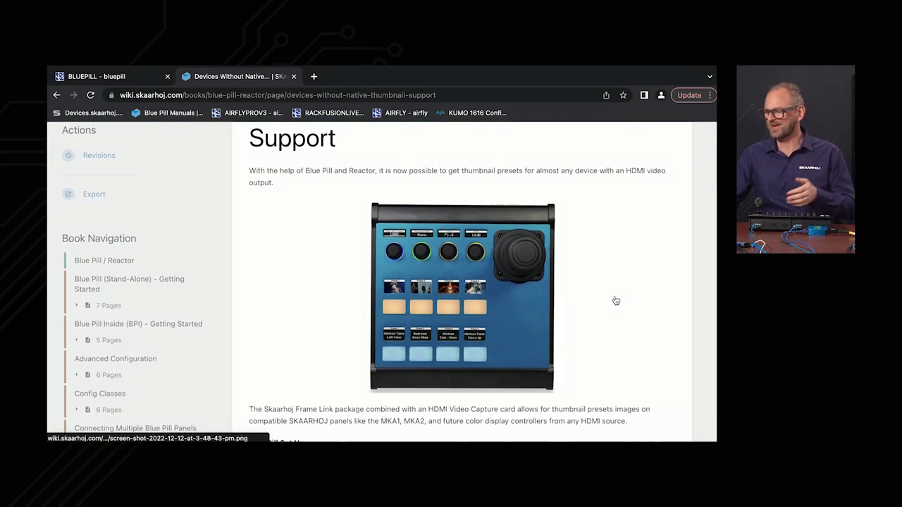
scroll(616, 301, "down", 3)
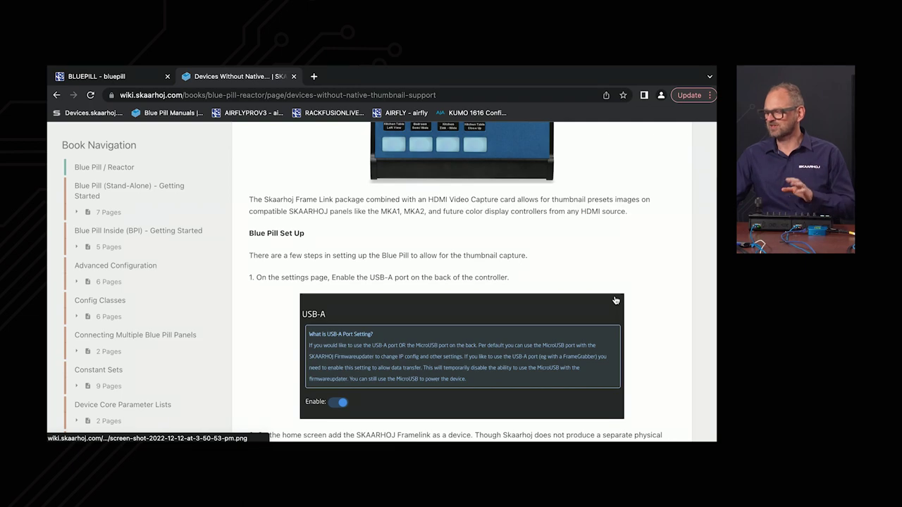
scroll(642, 349, "down", 10)
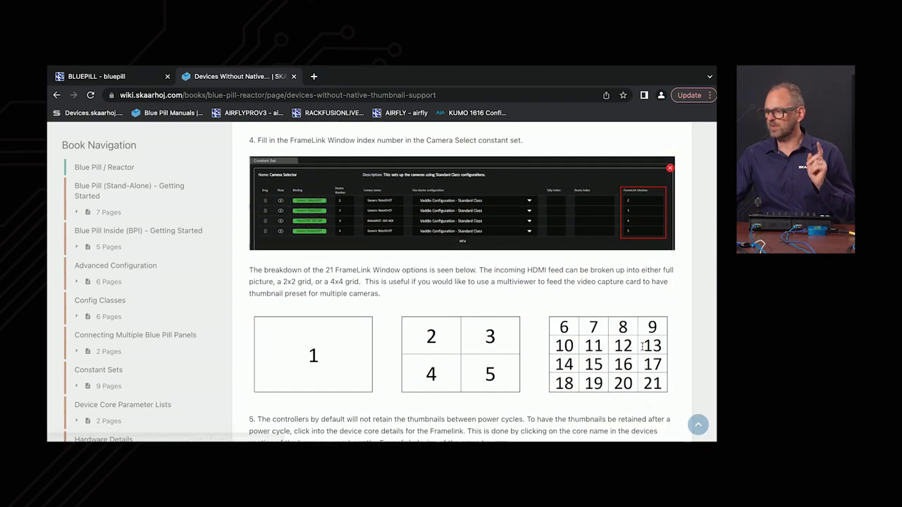
scroll(642, 345, "down", 1)
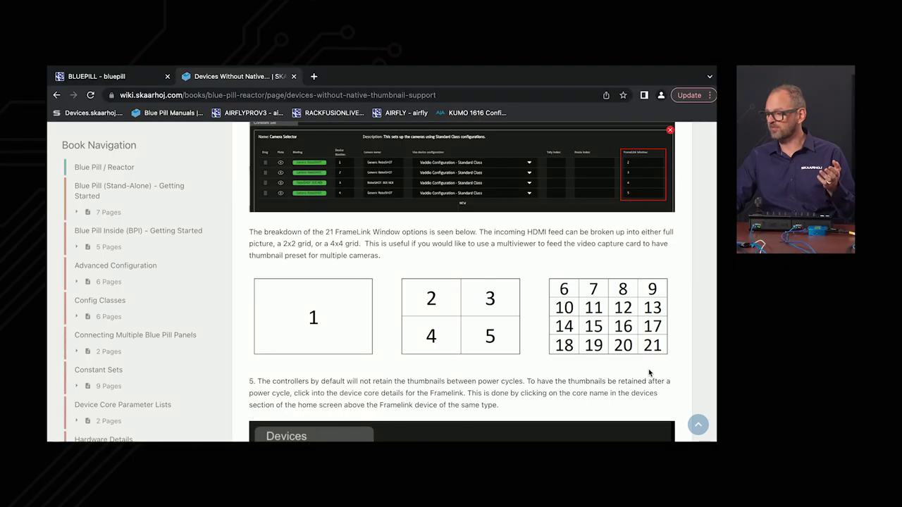
scroll(648, 370, "down", 2)
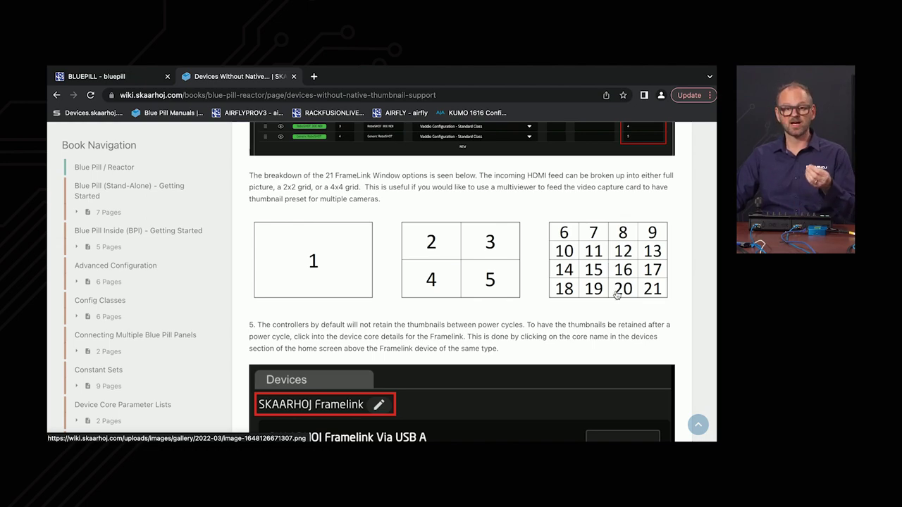
Compare the cameras' FrameLink Window numbers in the Camera Selector with the 2x2 grid on the wiki page
left_click(140, 79)
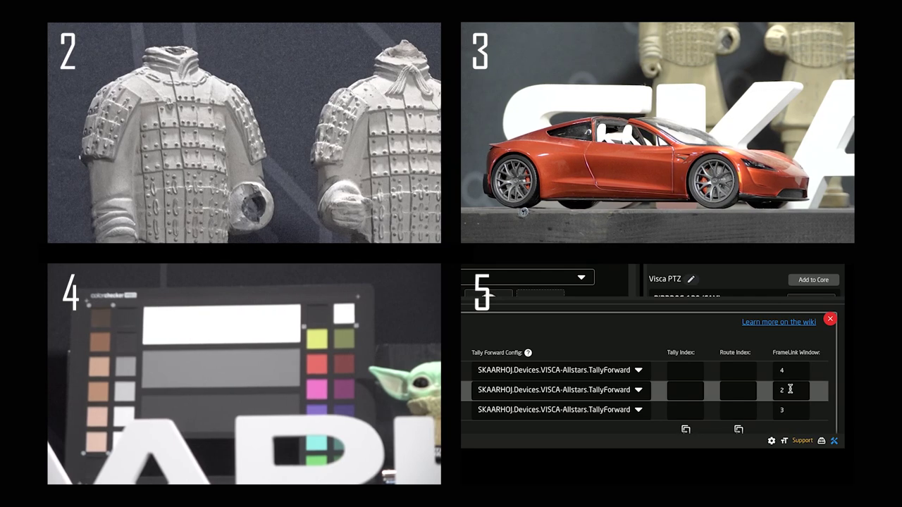
left_click(790, 389)
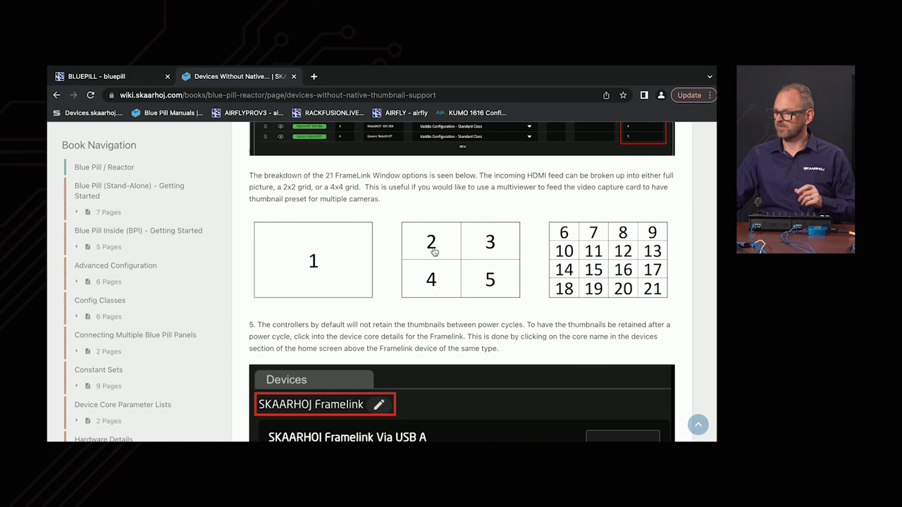
left_click(111, 78)
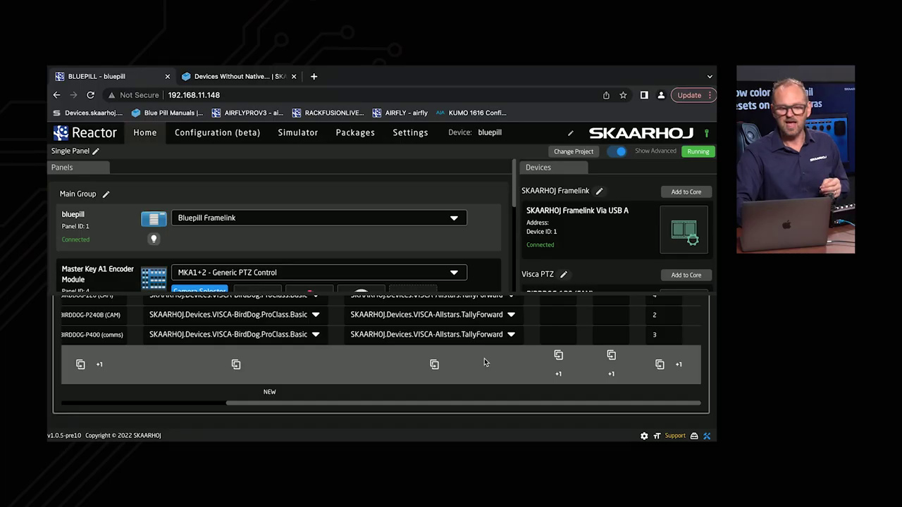
Check in the system settings whether the USB-A port is enabled for the frame grabber
left_click(408, 136)
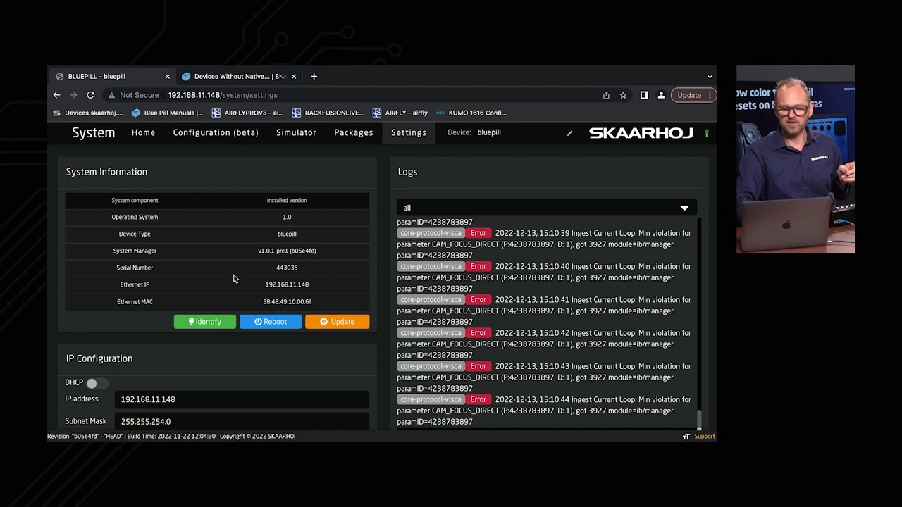
scroll(374, 362, "down", 10)
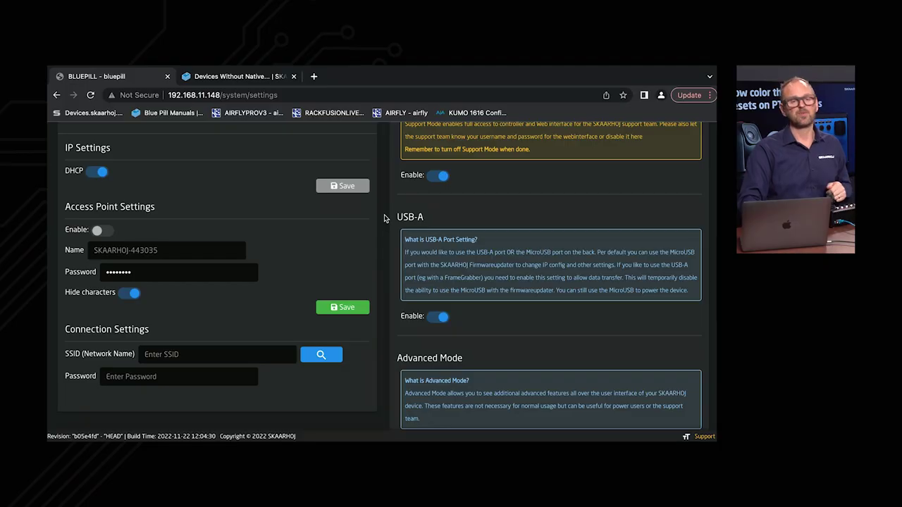
scroll(385, 218, "up", 15)
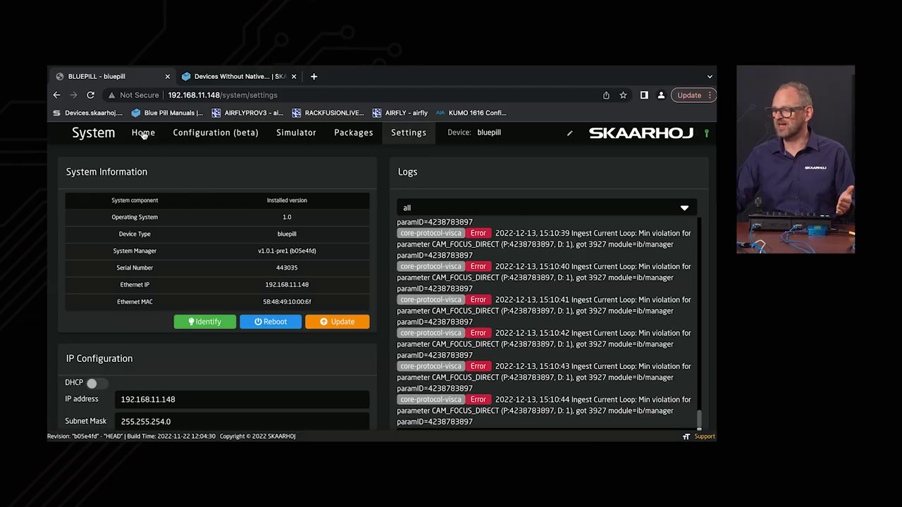
Return to the home page and close the Camera Selector constant set to view the full panel configuration
left_click(145, 133)
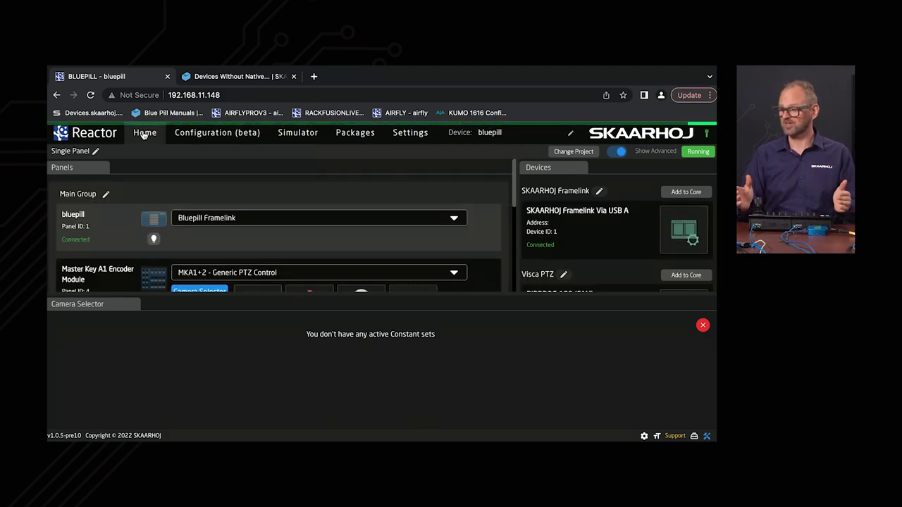
left_click(704, 325)
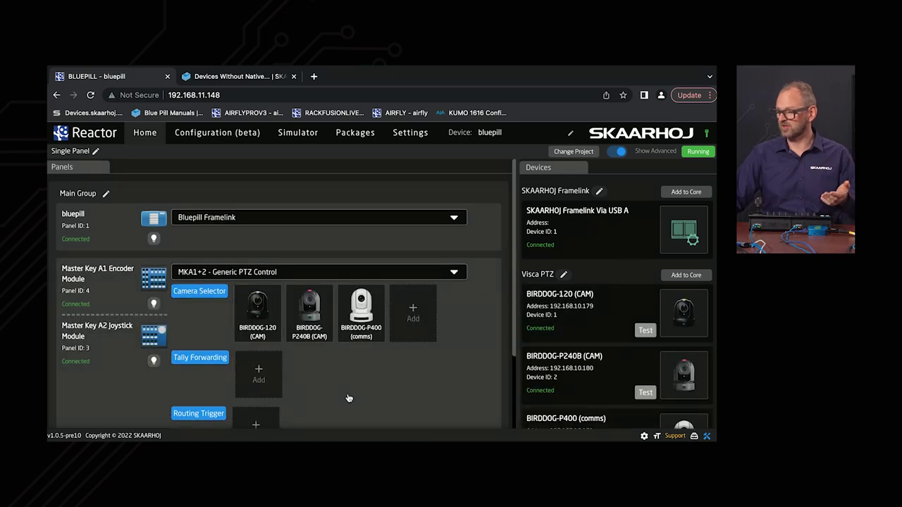
scroll(348, 397, "down", 2)
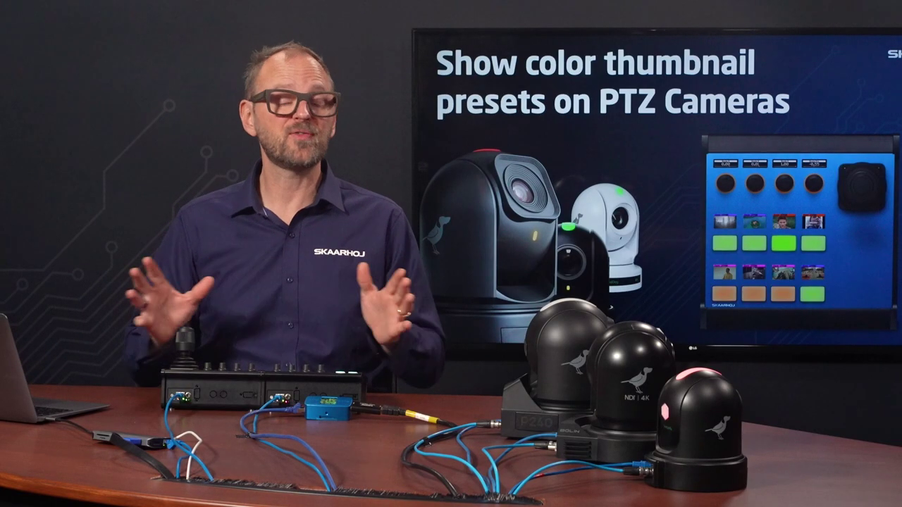